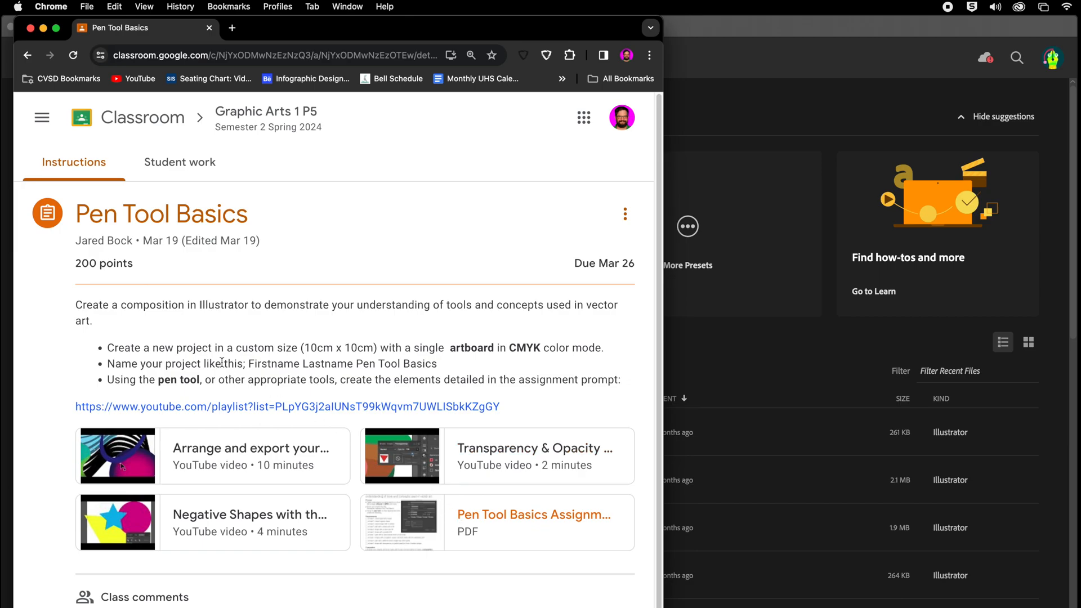
Open the Pen Tool Basics assignment PDF and read the process instructions and the list of requirements.
left_click(475, 528)
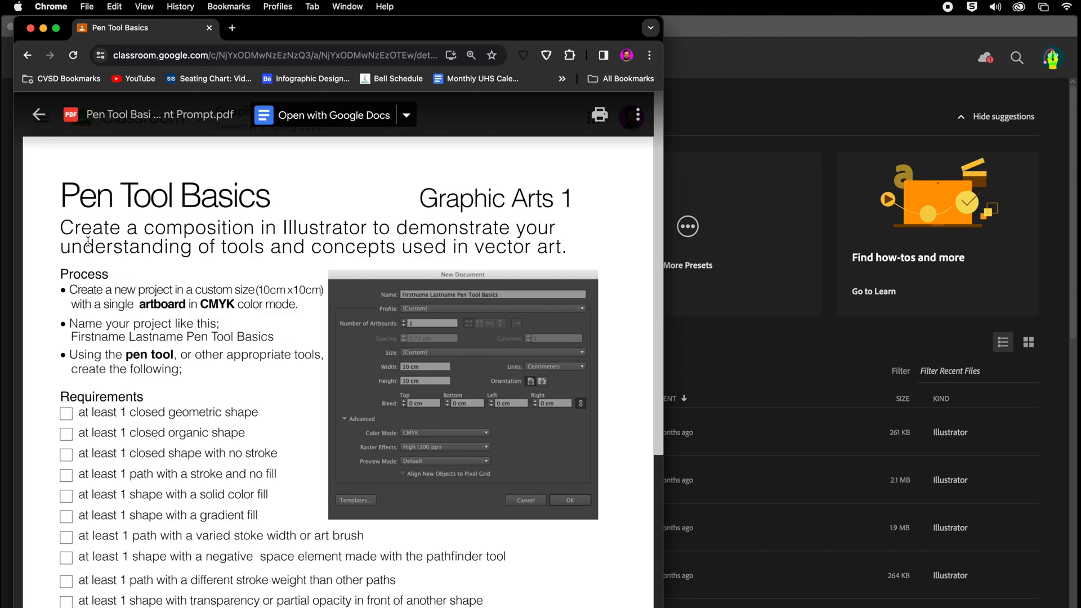
scroll(180, 334, "down", 5)
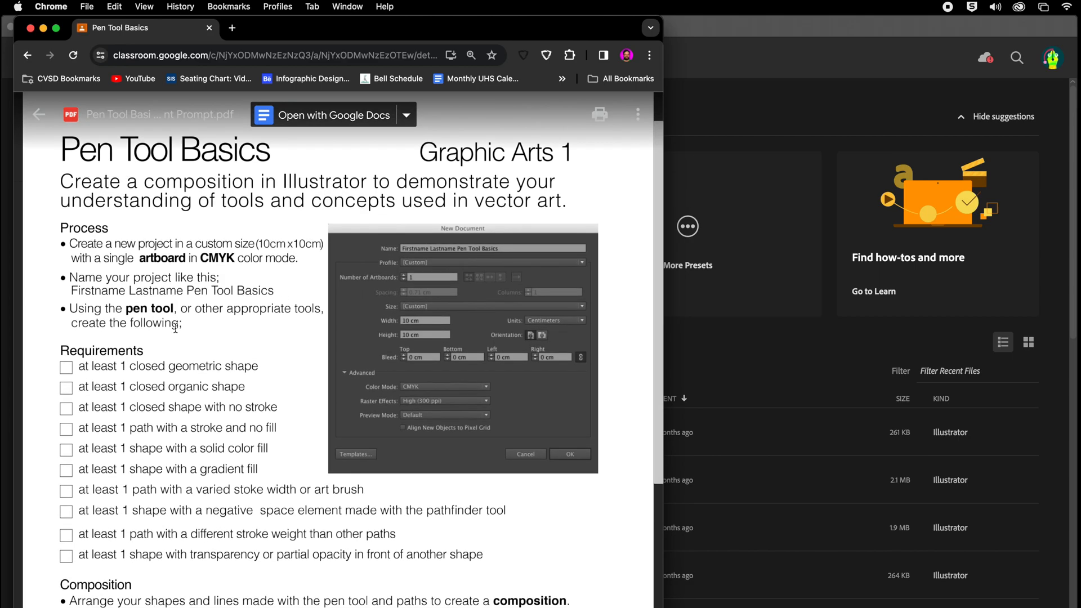
scroll(175, 327, "down", 5)
scroll(175, 325, "up", 10)
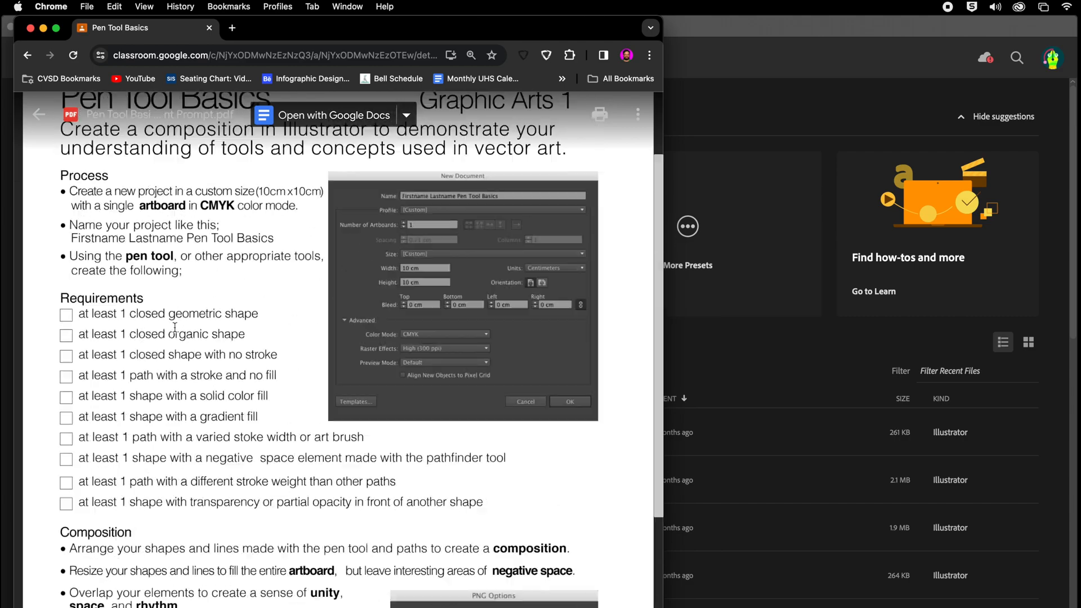
scroll(175, 326, "down", 3)
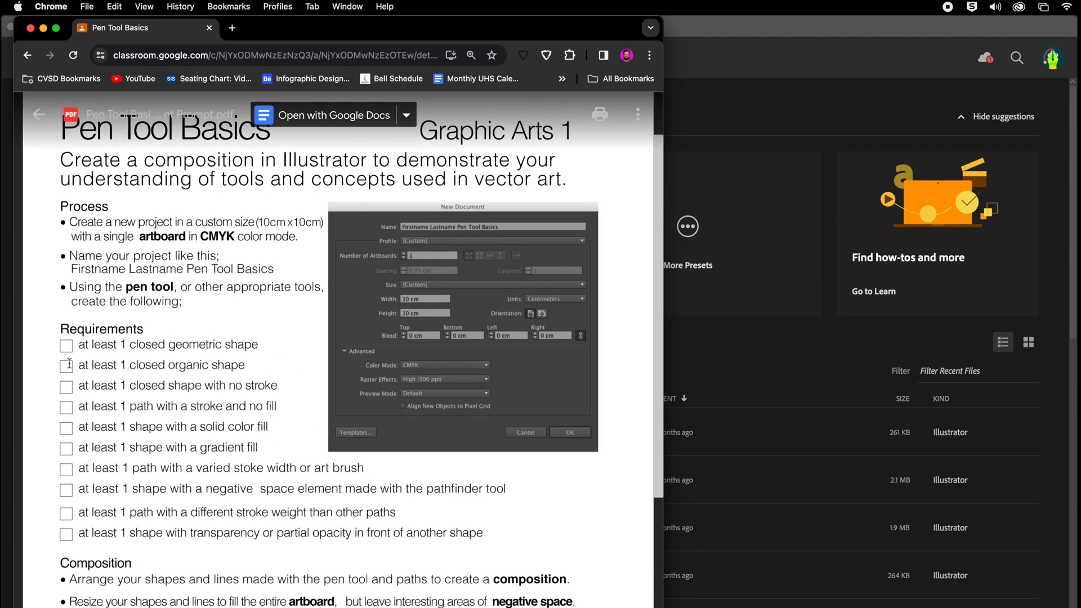
left_click_drag(56, 347, 493, 539)
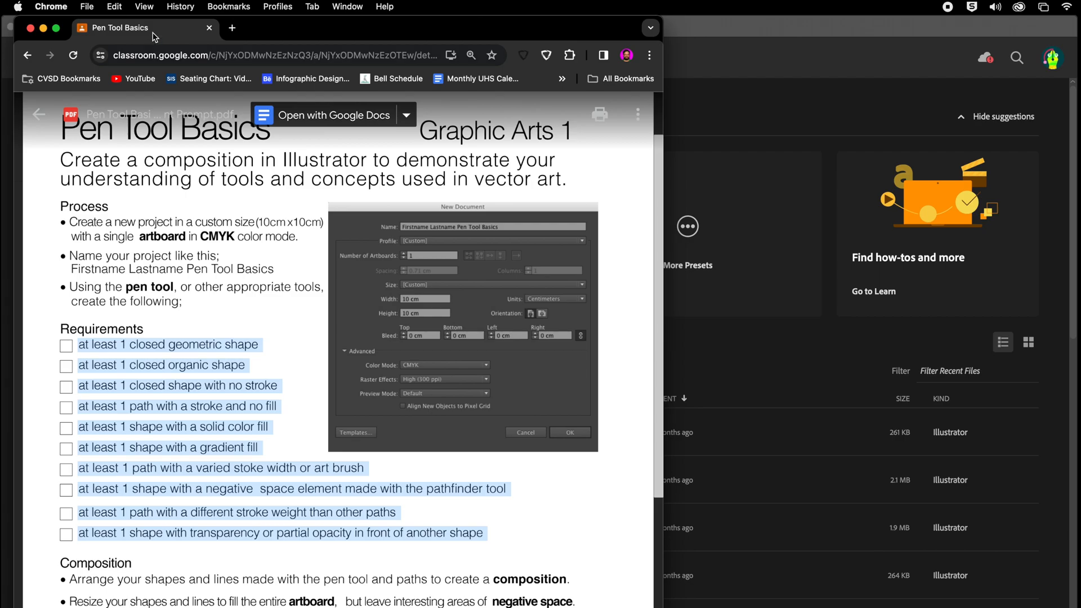
Switch to Illustrator, start a new document and set its units to centimeters.
double_click(275, 32)
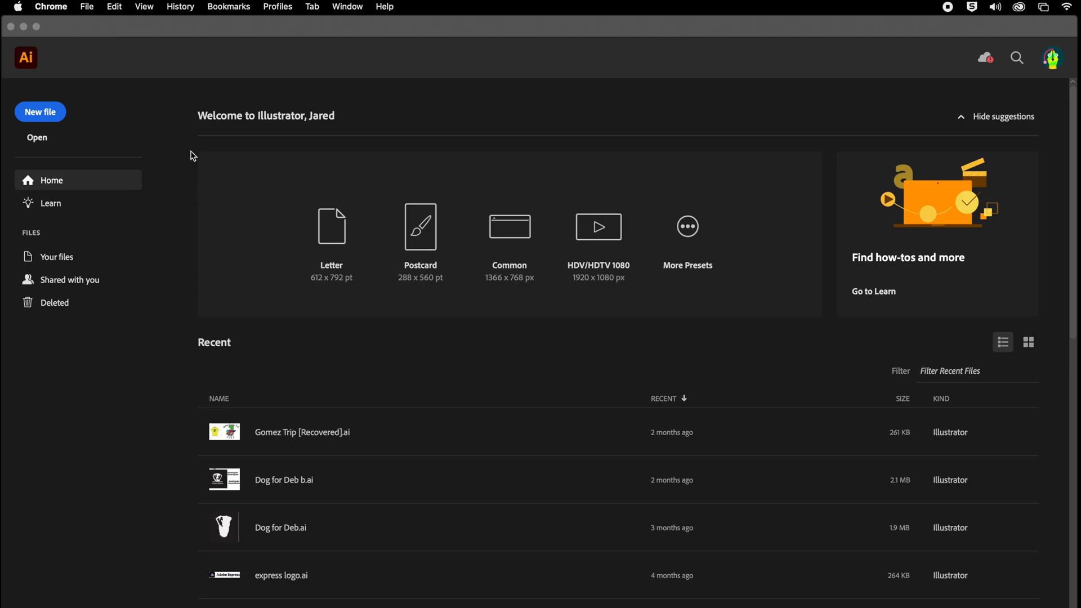
scroll(412, 509, "down", 10)
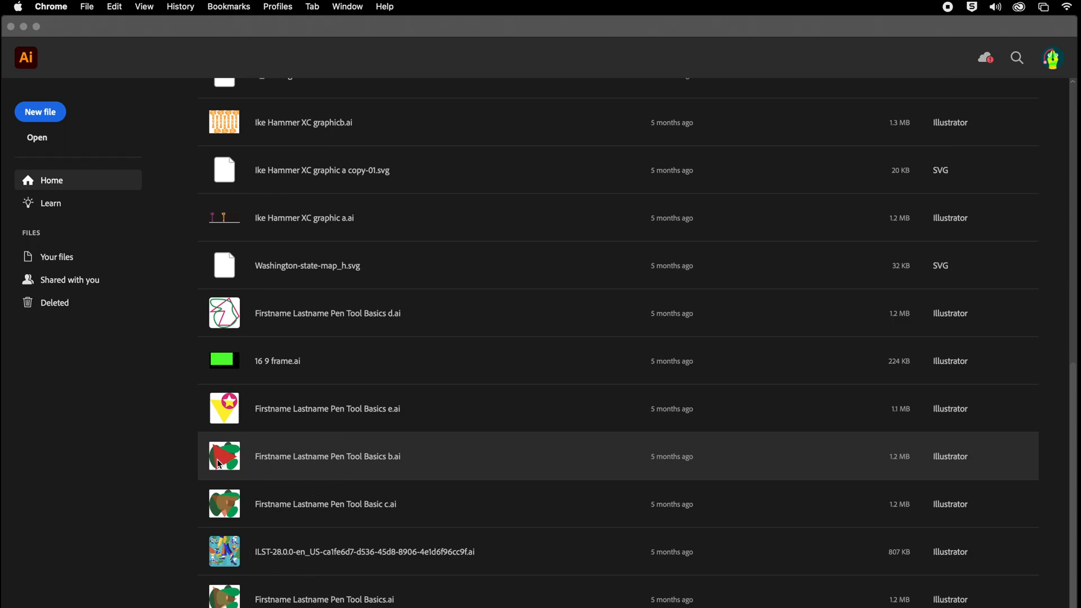
scroll(272, 511, "up", 10)
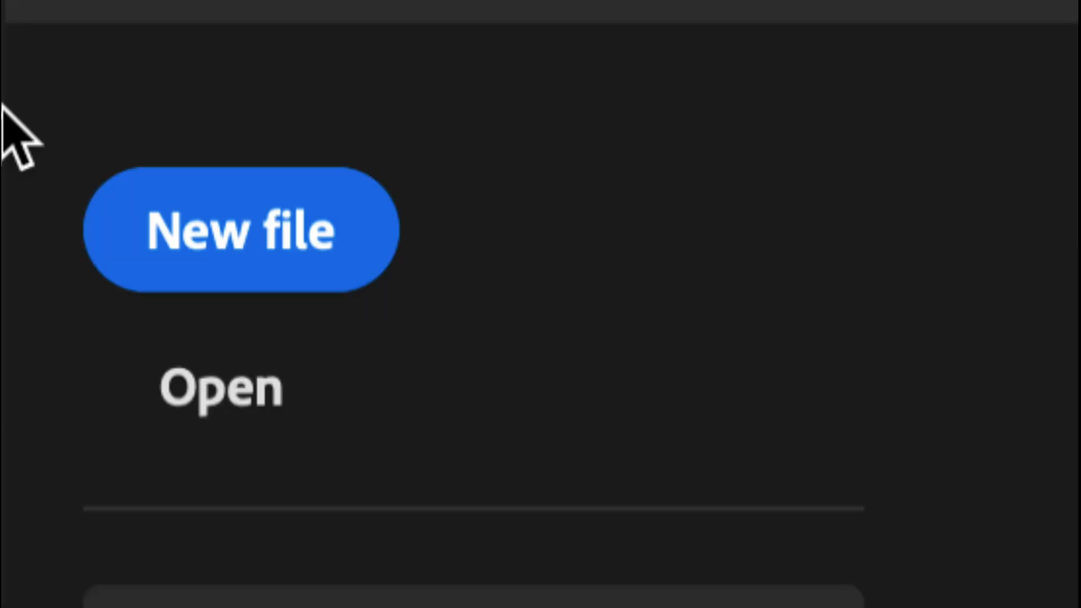
left_click(225, 250)
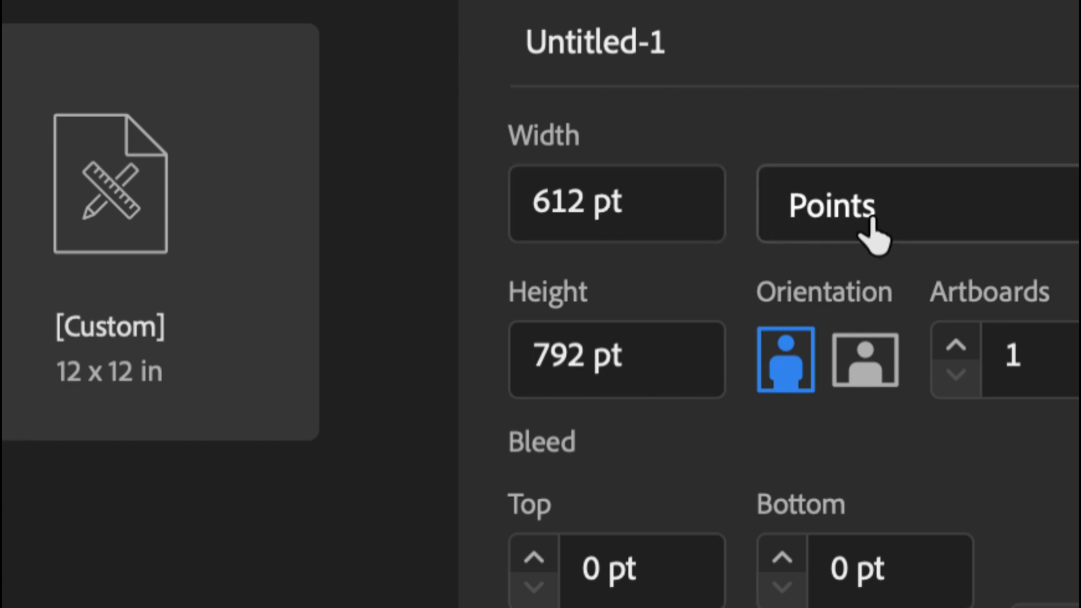
left_click(914, 217)
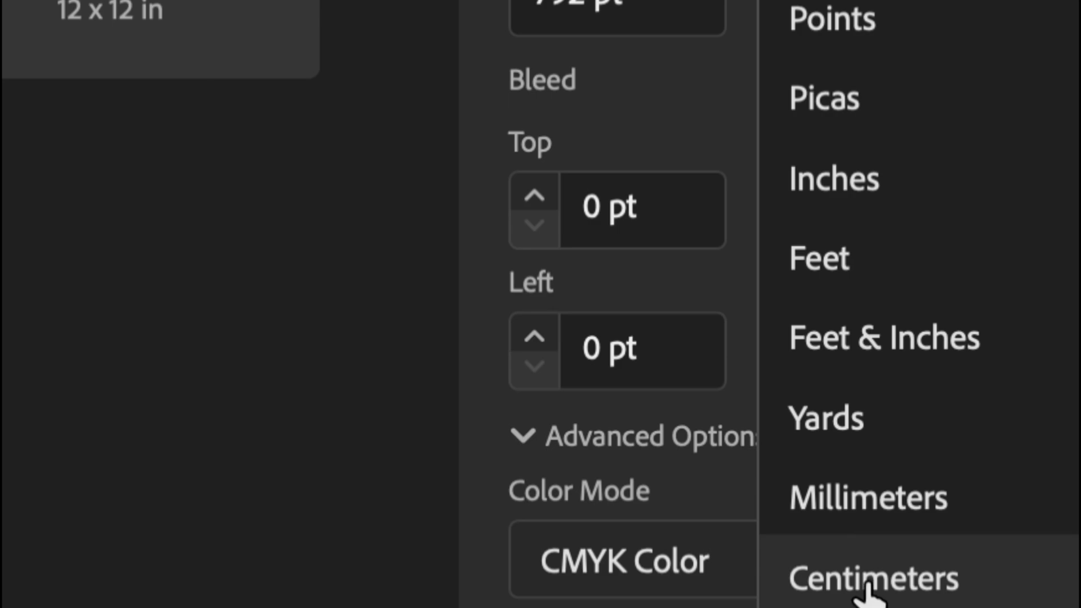
left_click(870, 586)
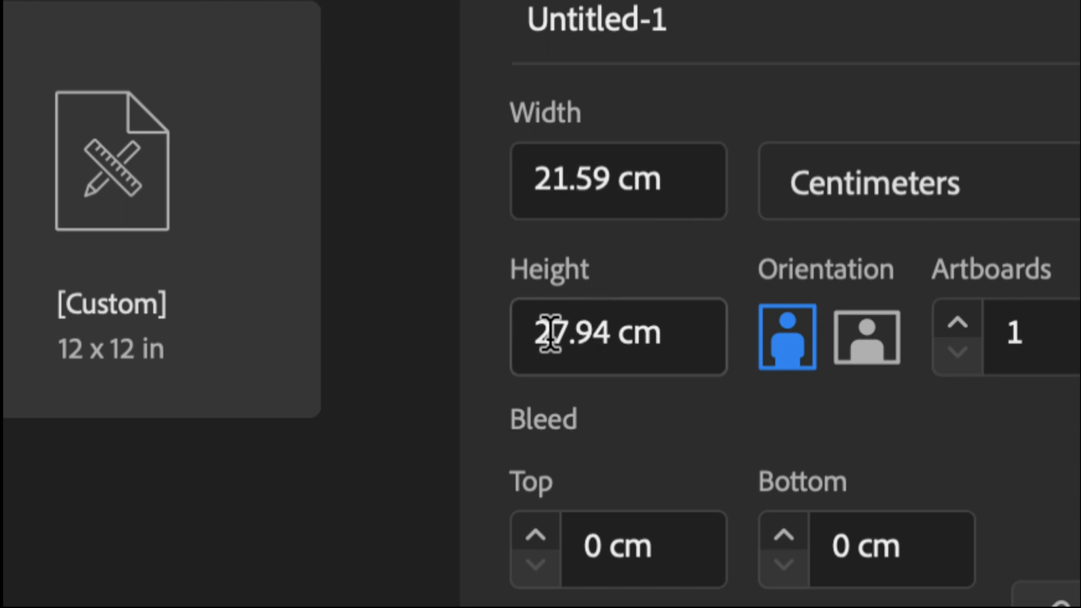
Set the new document's width and height to 10 cm each.
left_click(545, 210)
left_click_drag(535, 179, 610, 179)
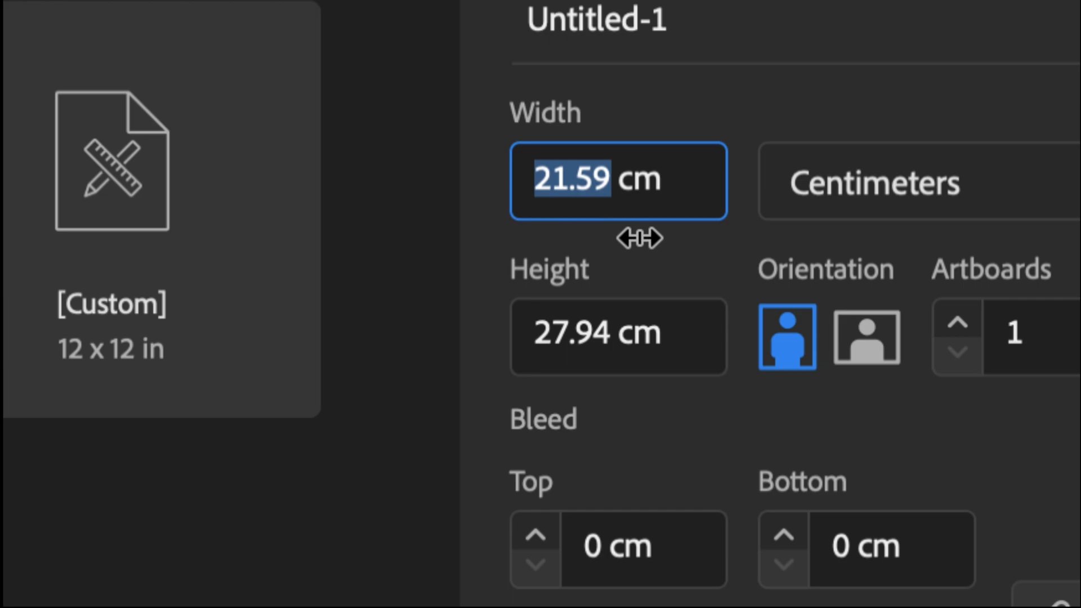
type("10")
left_click_drag(532, 336, 602, 339)
type("10")
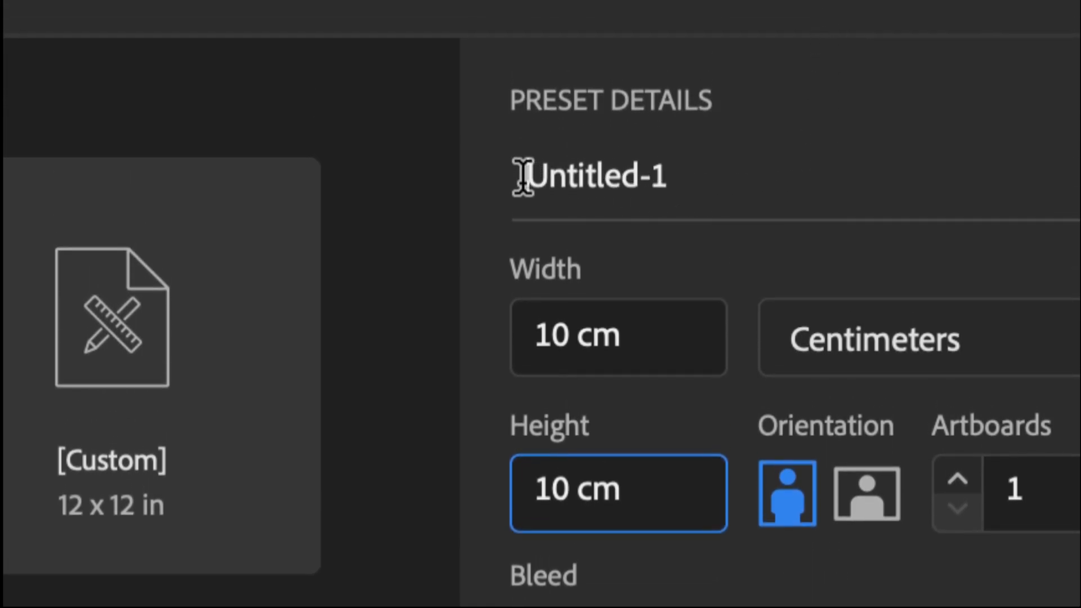
Name the new document "Your Name Pen Tool".
left_click_drag(523, 176, 715, 177)
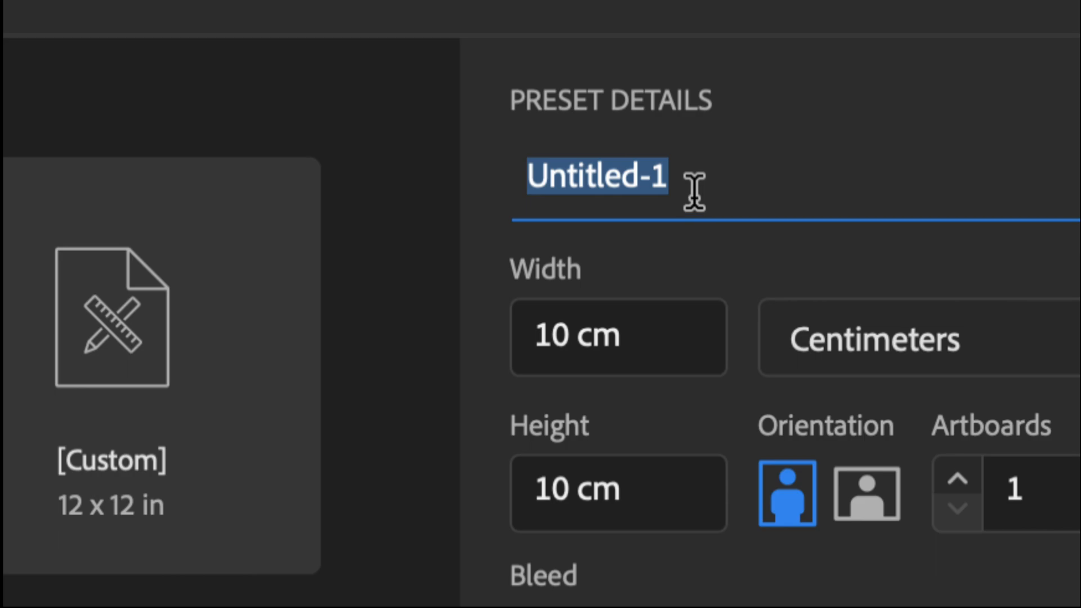
type("Your ")
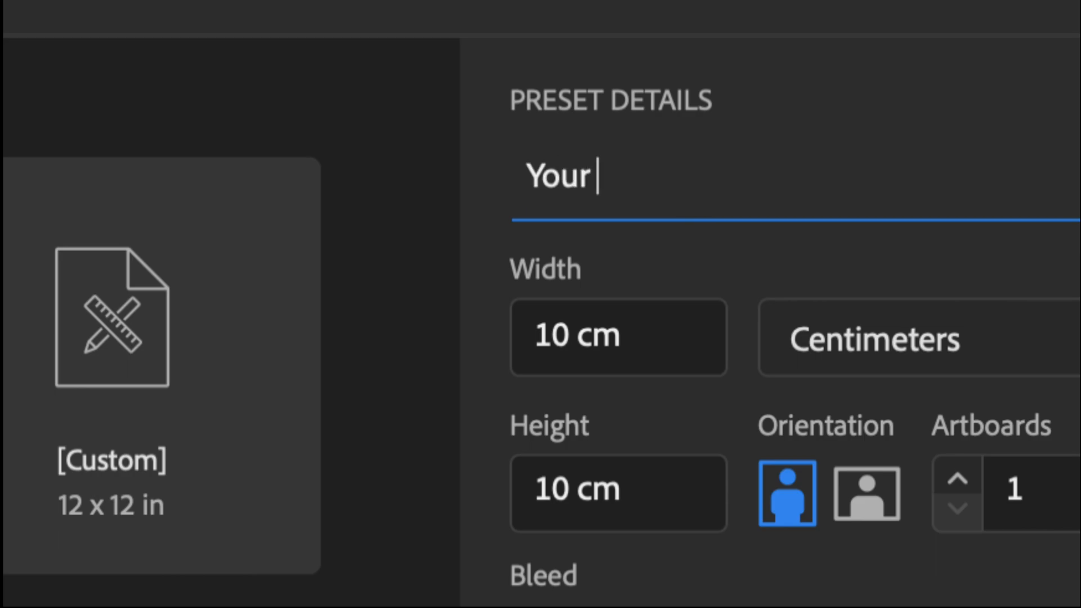
type("Name")
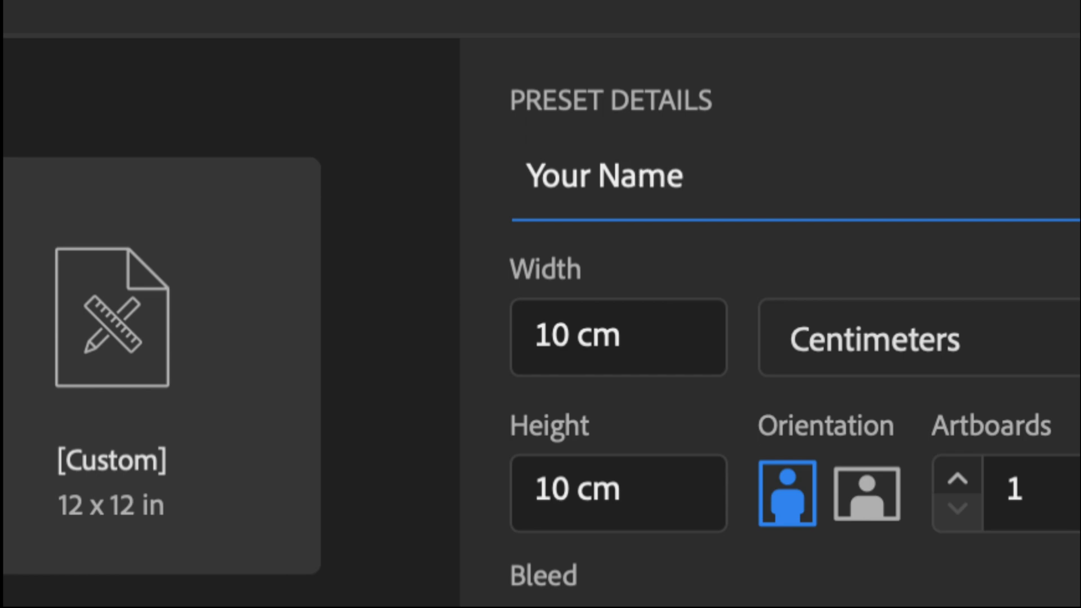
type(" Pen Tool")
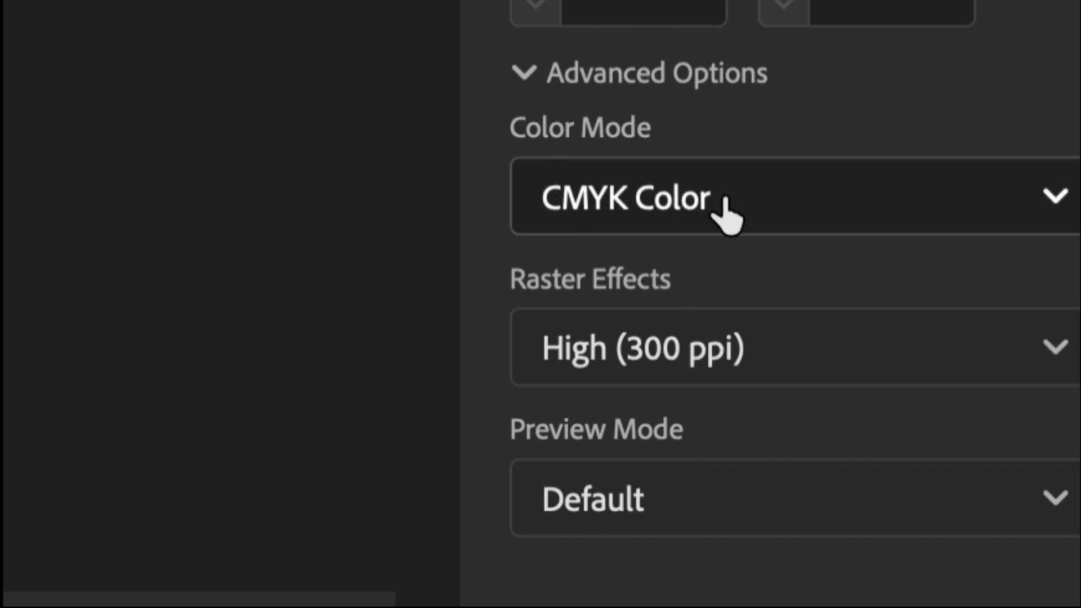
Keep CMYK Color mode and High (300 ppi) raster effects, and create the document.
left_click(795, 213)
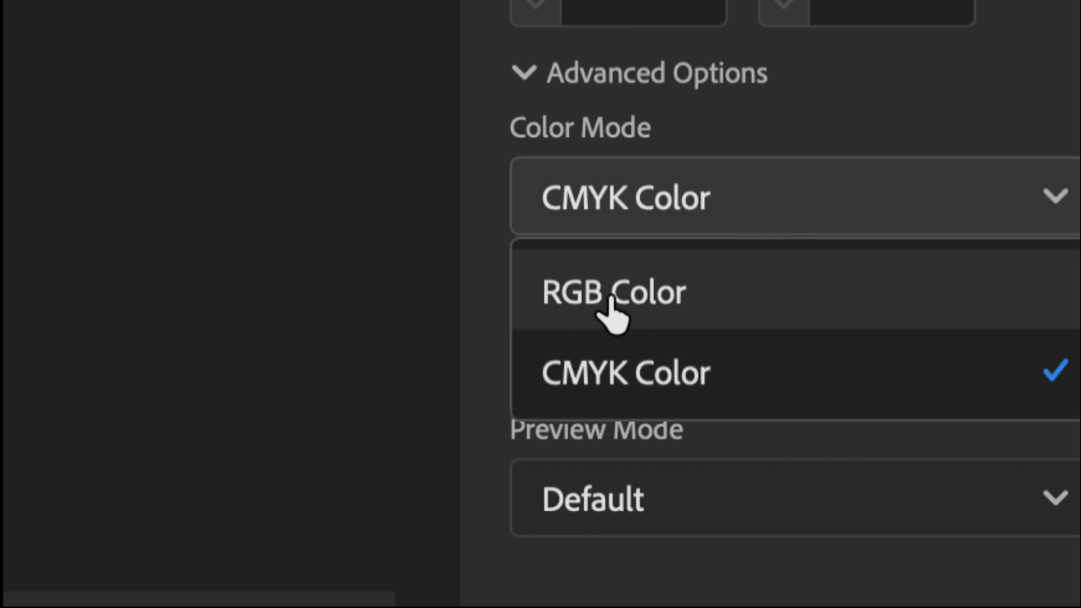
left_click(1079, 270)
left_click(822, 362)
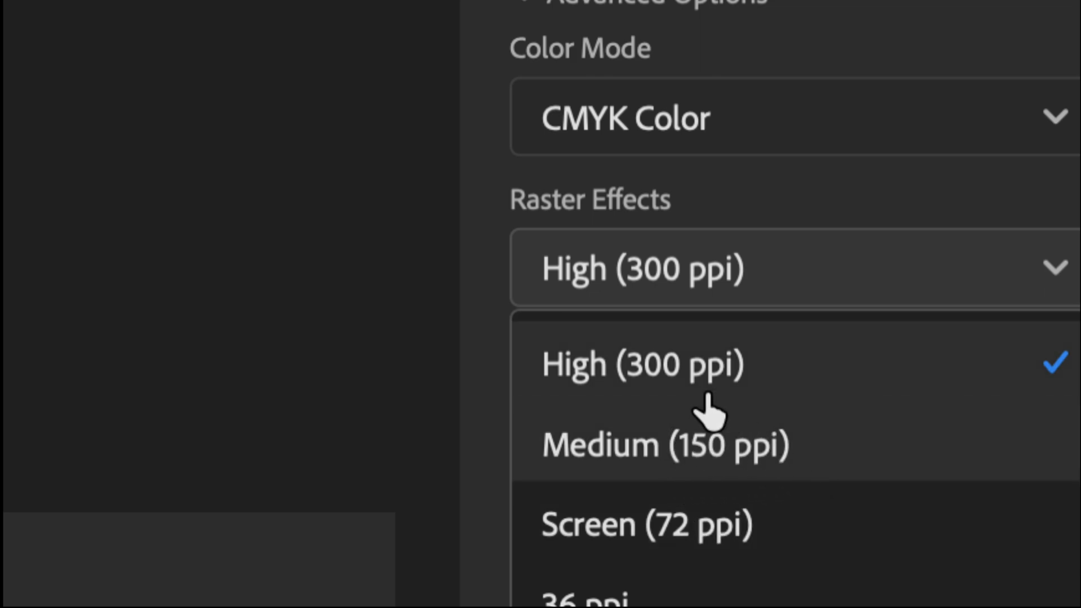
left_click(692, 382)
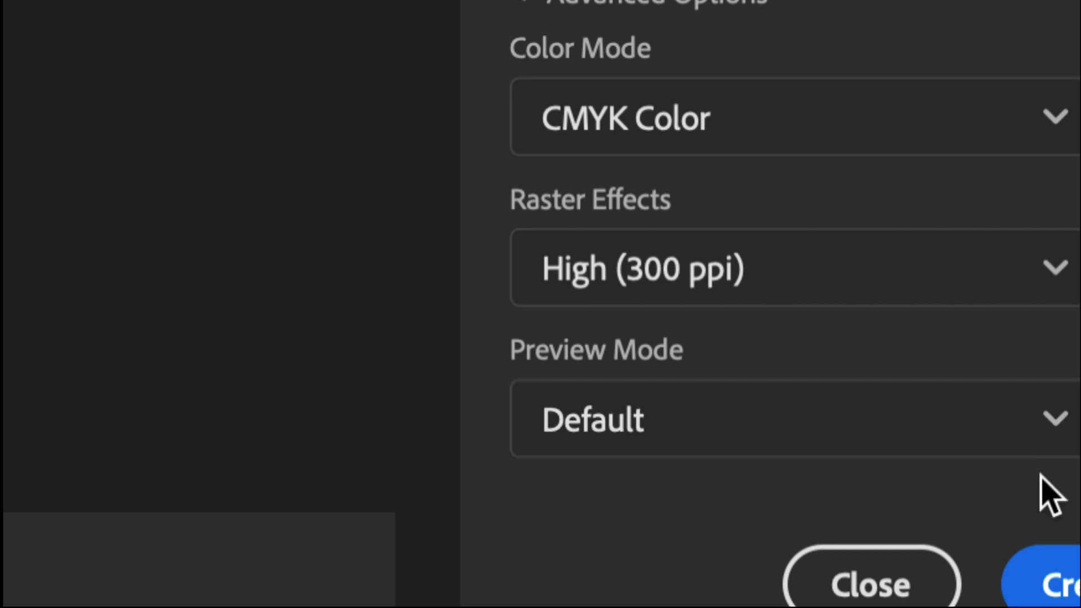
left_click(1061, 569)
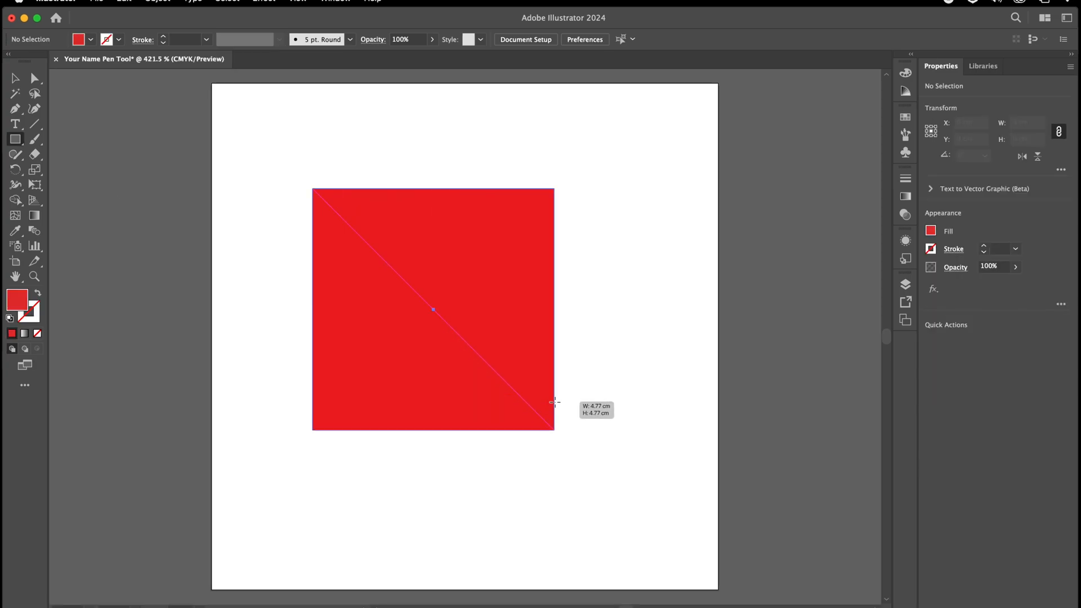
Draw a red square about 8.3 cm wide, rotated about 34°, and overlap it with a yellow circle about 5.07 cm in diameter.
left_click_drag(556, 432, 620, 491)
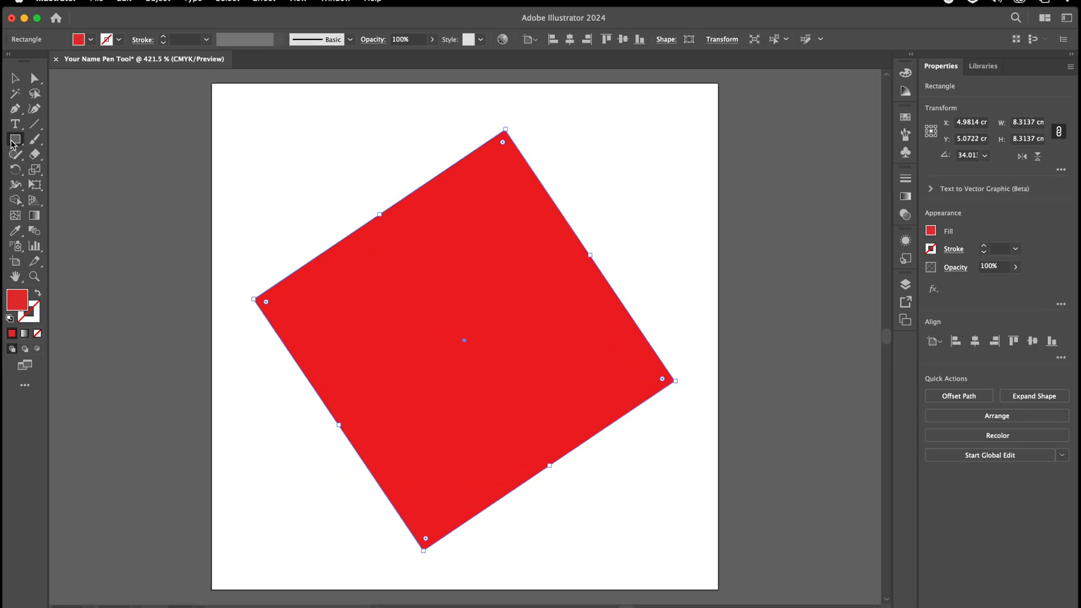
left_click_drag(14, 141, 67, 171)
left_click_drag(291, 160, 450, 417)
left_click(82, 39)
left_click(54, 61)
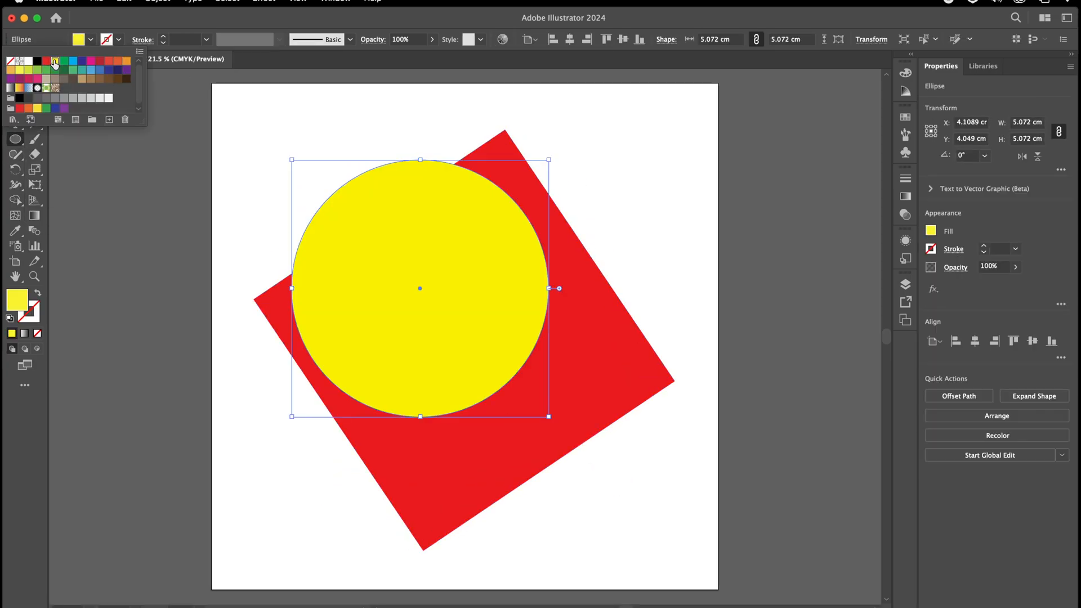
left_click_drag(402, 278, 342, 299)
Draw a tilted triangle about 5.6 by 5.9 cm with the Polygon tool near the artboard's upper right and fill it green.
left_click_drag(15, 139, 72, 191)
left_click(72, 191)
left_click_drag(560, 216, 500, 379)
key("Down")
key("Down")
key("Down")
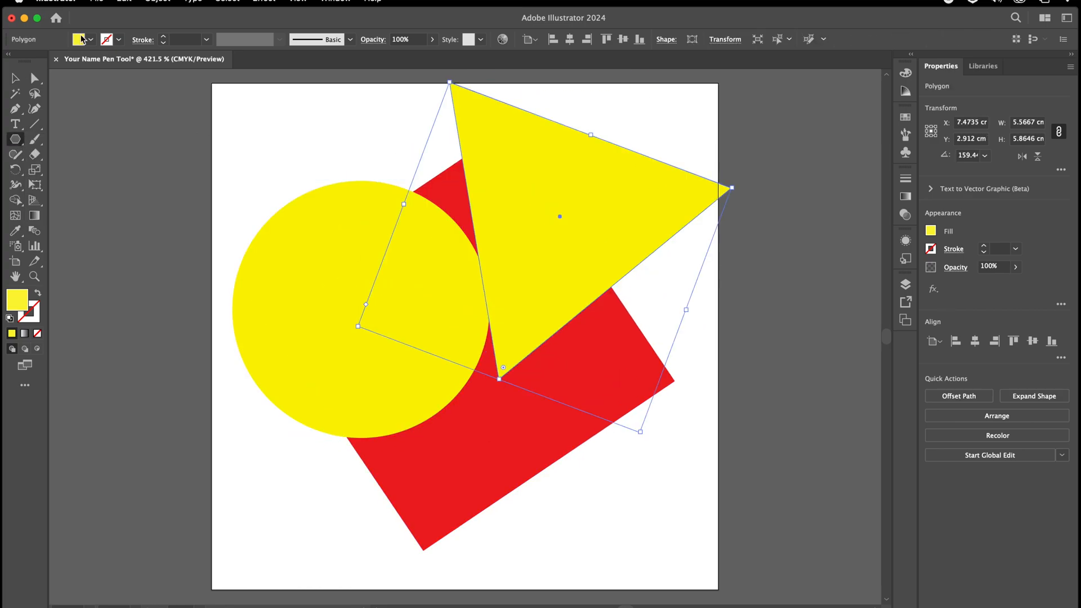
left_click(81, 39)
left_click(63, 61)
left_click(148, 167)
Reposition the circle, square and triangle into an overlapping arrangement, rotating the triangle so it fits within the artboard, and deselect everything.
left_click(15, 78)
left_click_drag(570, 237, 536, 243)
left_click_drag(484, 439, 435, 479)
left_click_drag(373, 340, 365, 295)
left_click_drag(542, 275, 596, 315)
left_click_drag(758, 242, 724, 409)
left_click_drag(679, 324, 645, 290)
left_click_drag(412, 484, 425, 465)
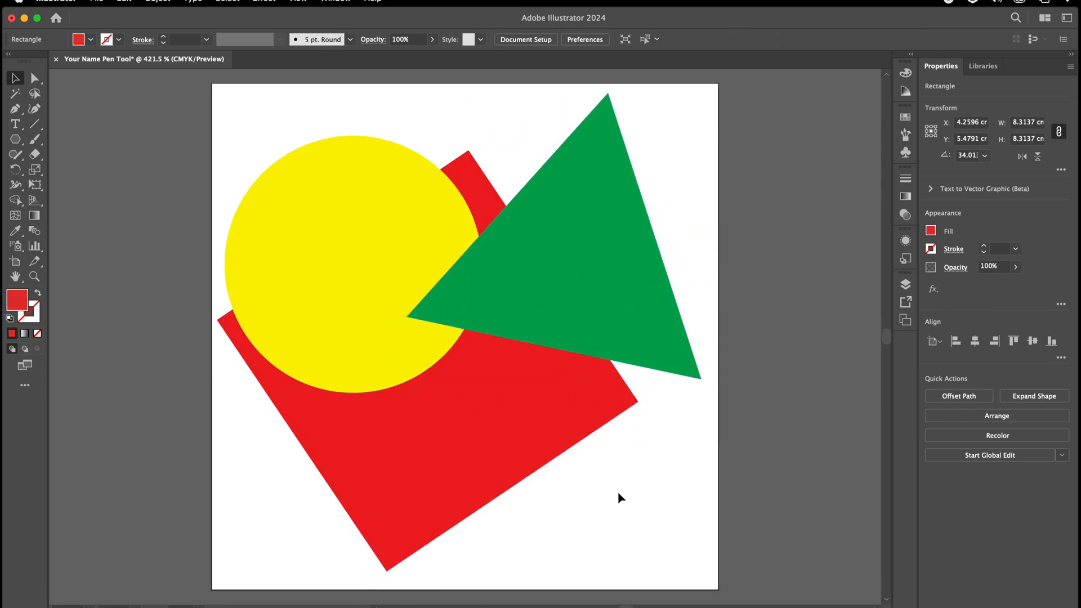
left_click(619, 497)
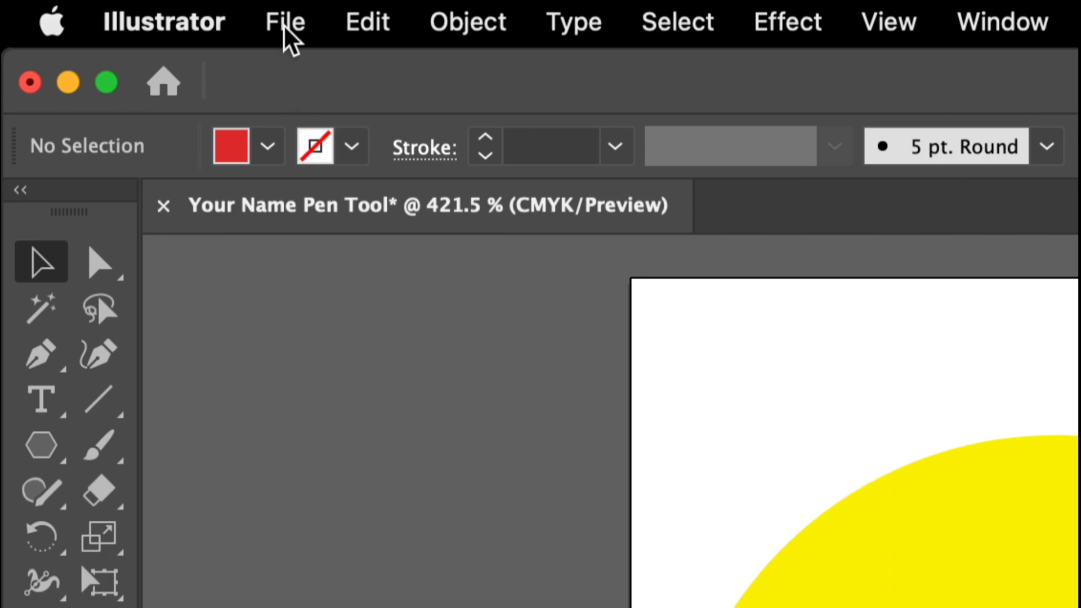
Start saving the document under Save As on the Desktop and create a new folder there named "Firstname Lastname".
left_click(287, 25)
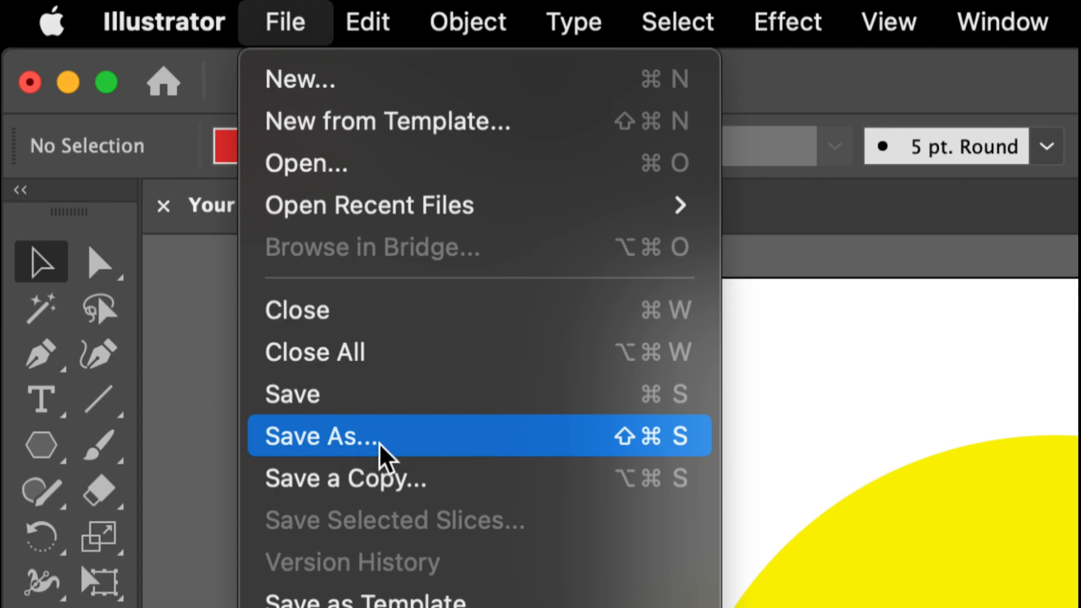
left_click(410, 440)
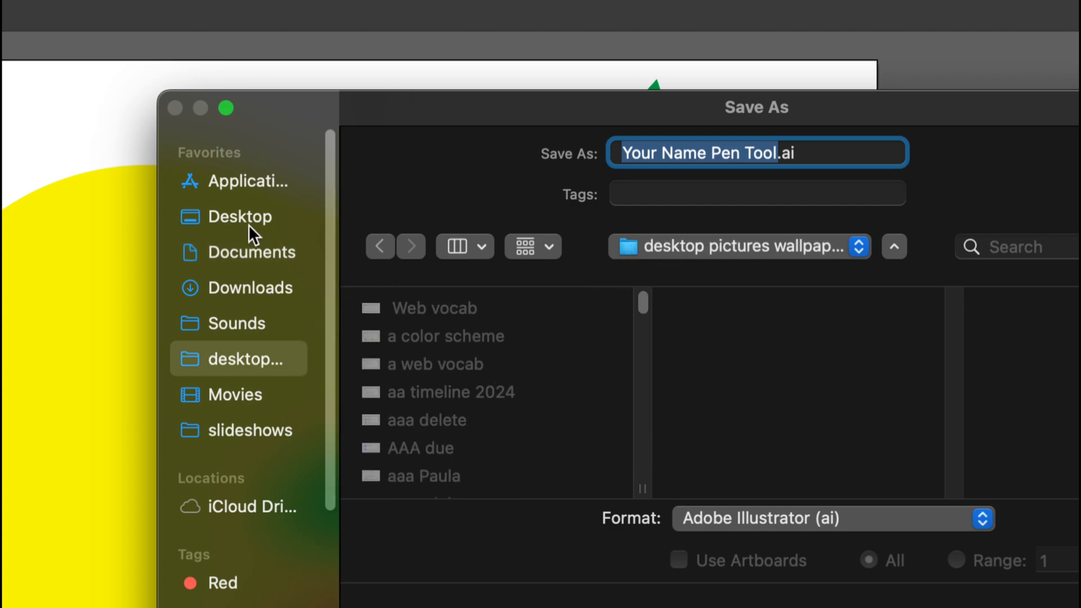
left_click(248, 224)
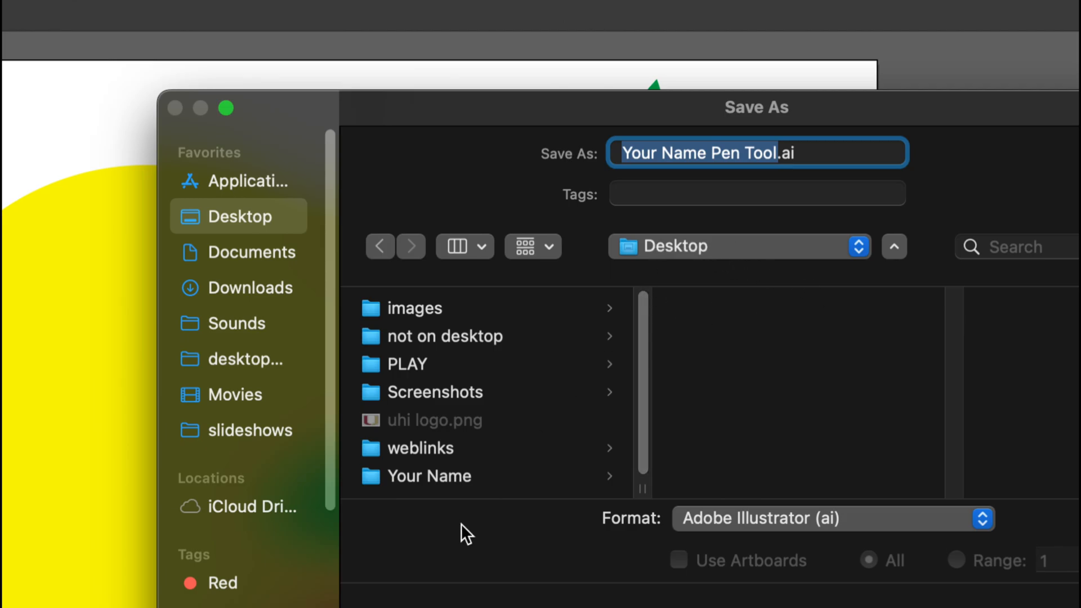
key("super+shift+n")
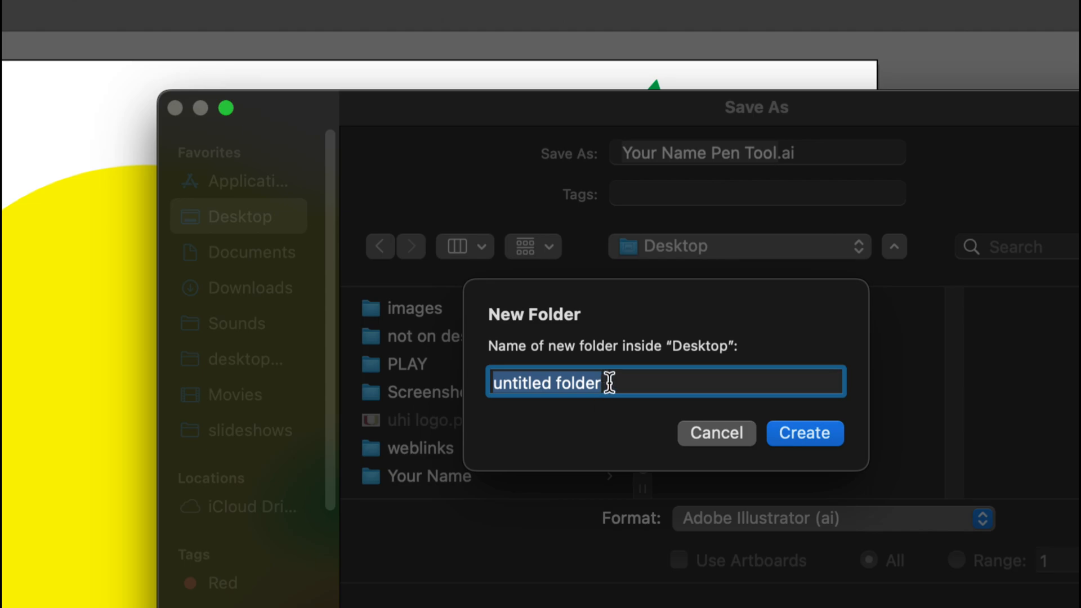
type("Firstname Lastname")
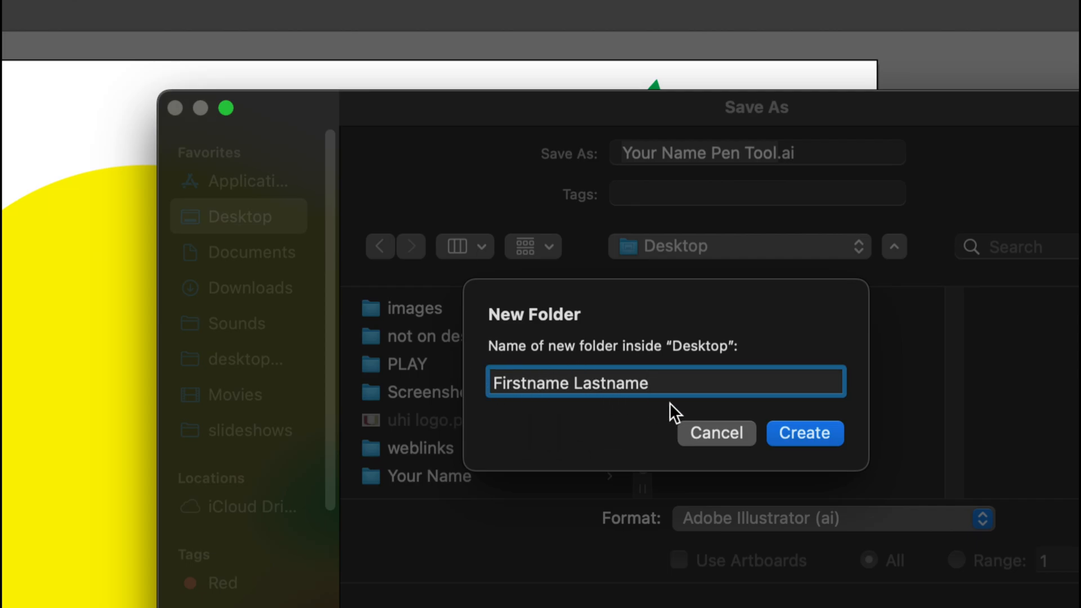
left_click(799, 432)
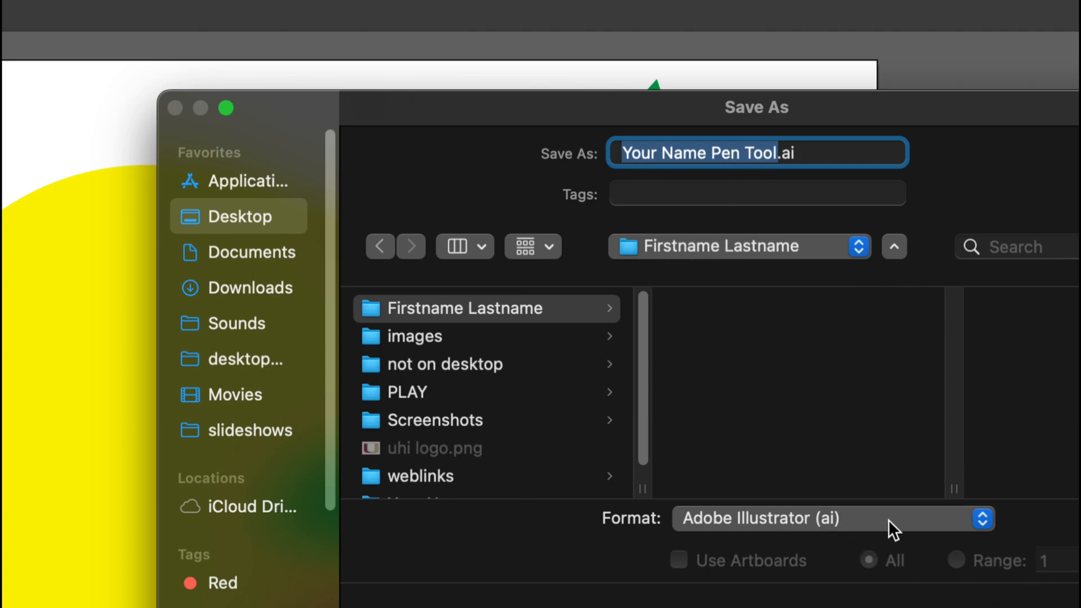
Save Your Name Pen Tool.ai in Adobe Illustrator (ai) format with the Illustrator 2020 version option, and reopen it from the recent files.
left_click(982, 518)
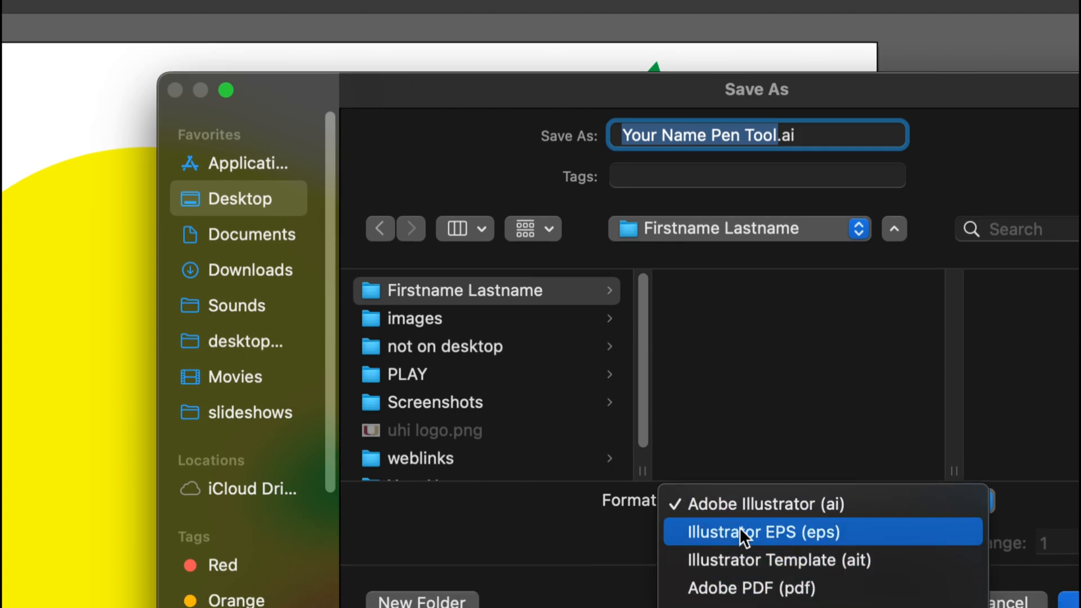
left_click(767, 507)
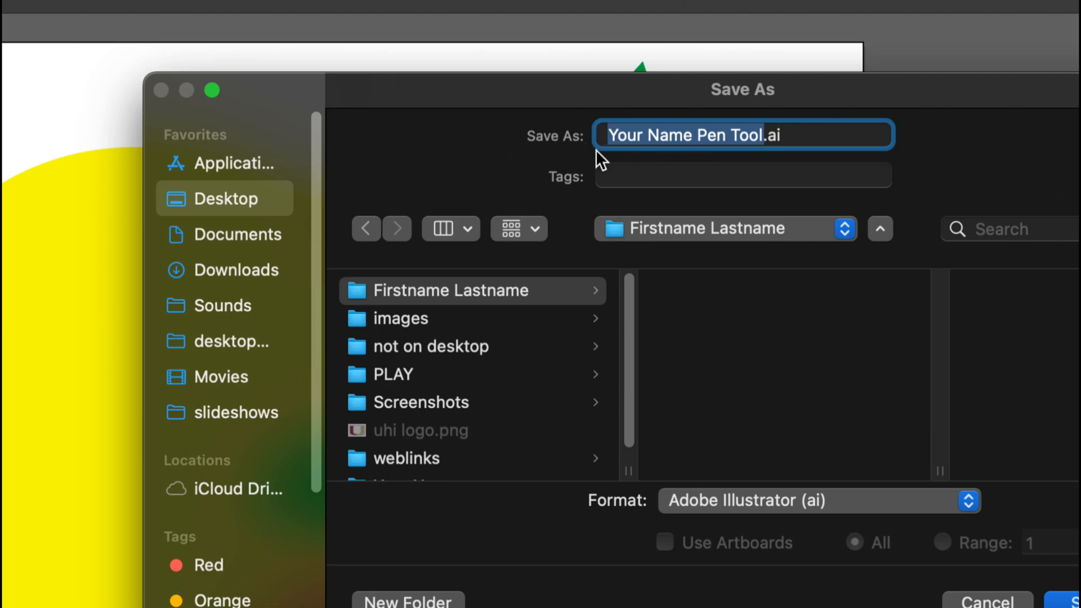
key("Return")
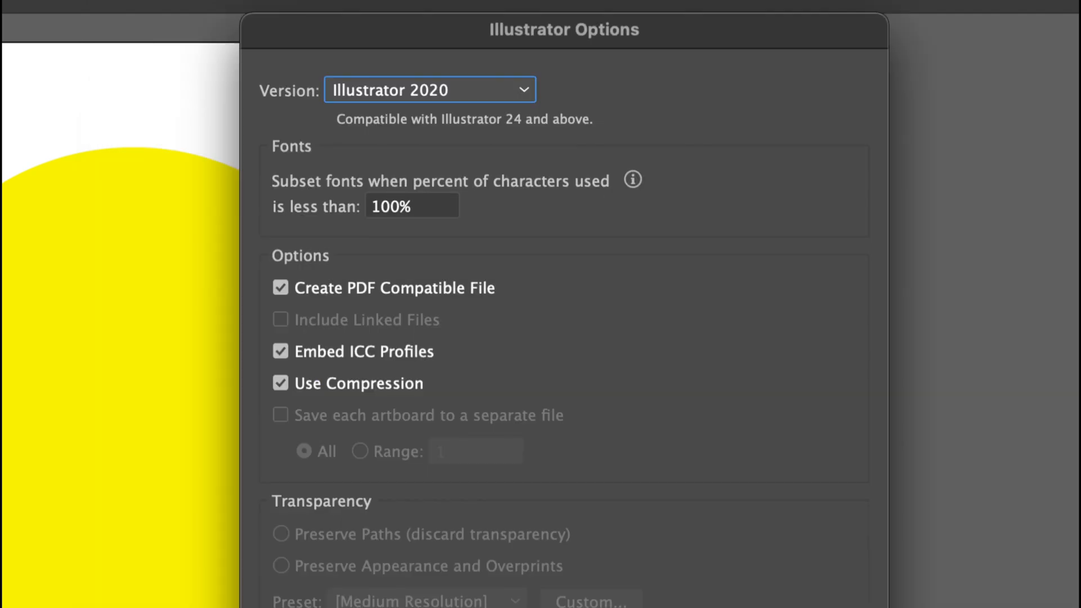
left_click(706, 479)
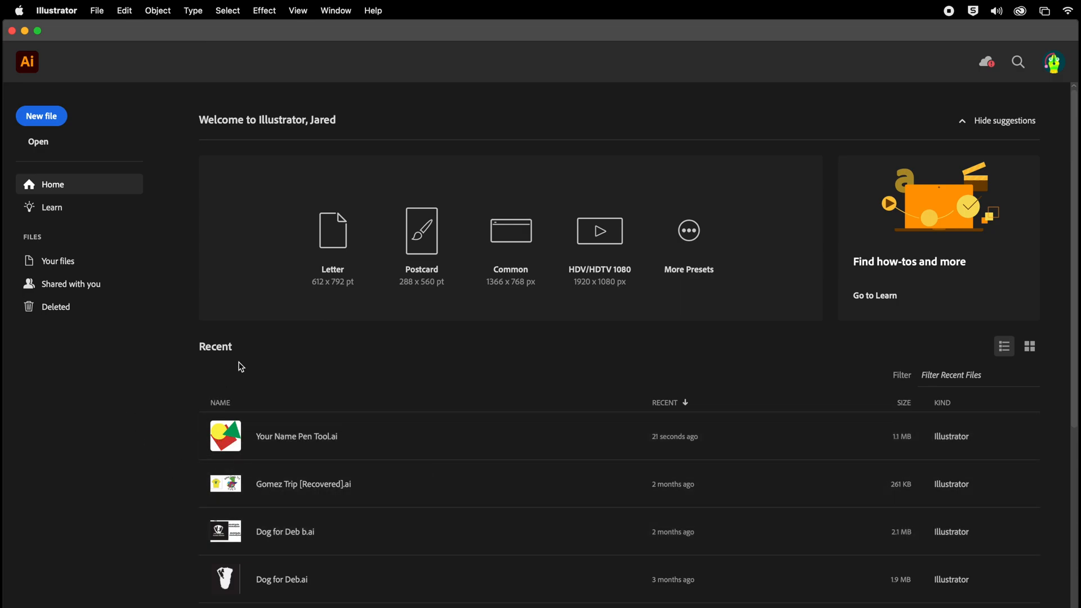
left_click(287, 441)
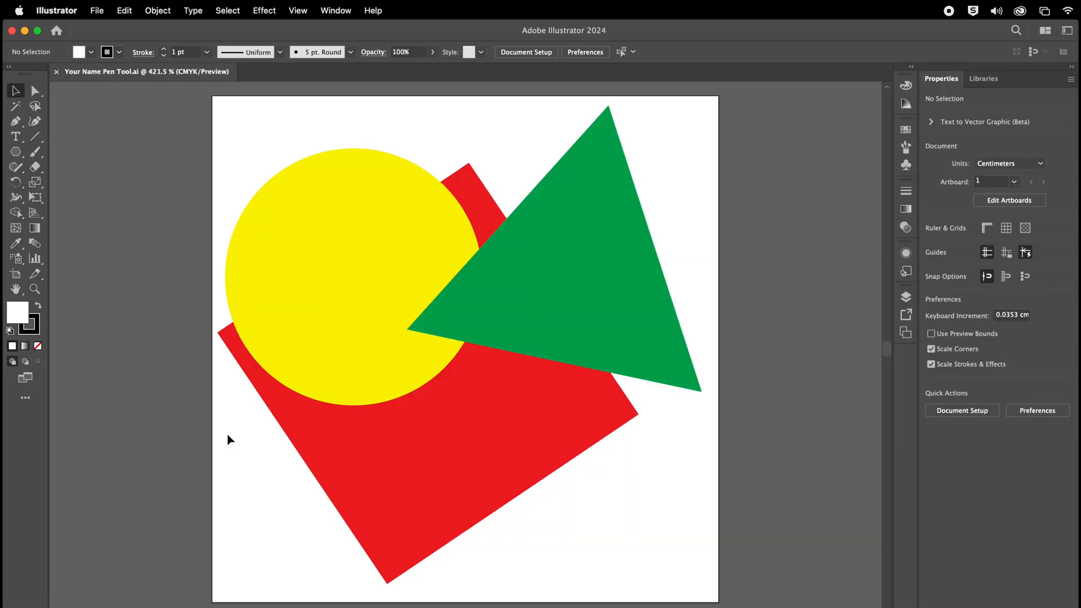